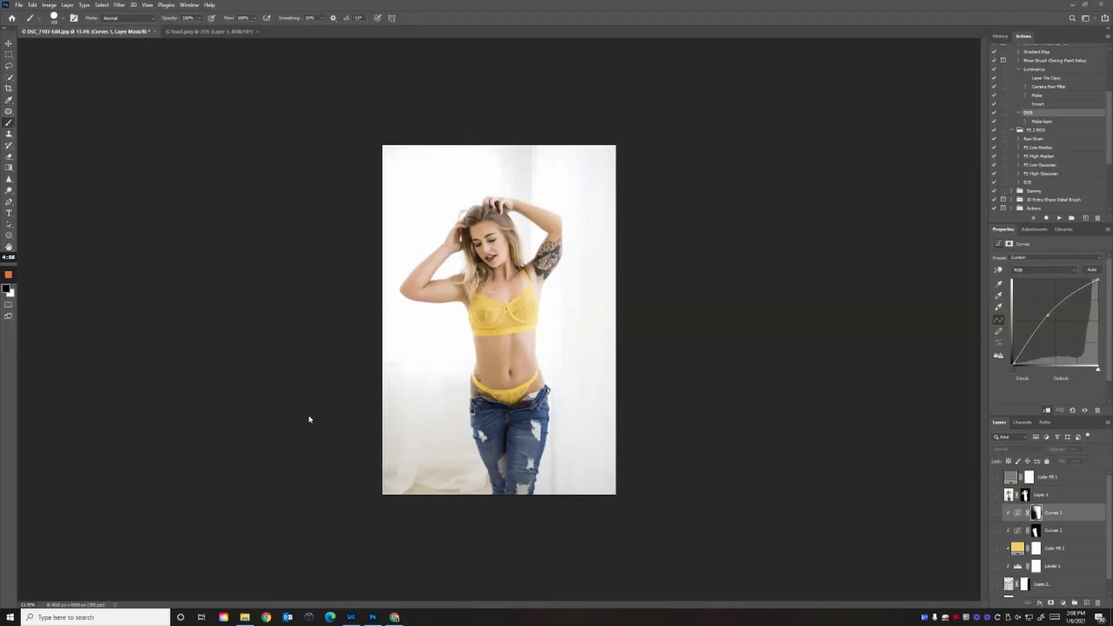
Step: Display Layer 2's grey feather wings over the model photo, keeping Layer 1 hidden
{"action": "left_click", "coordinate": [221, 33]}
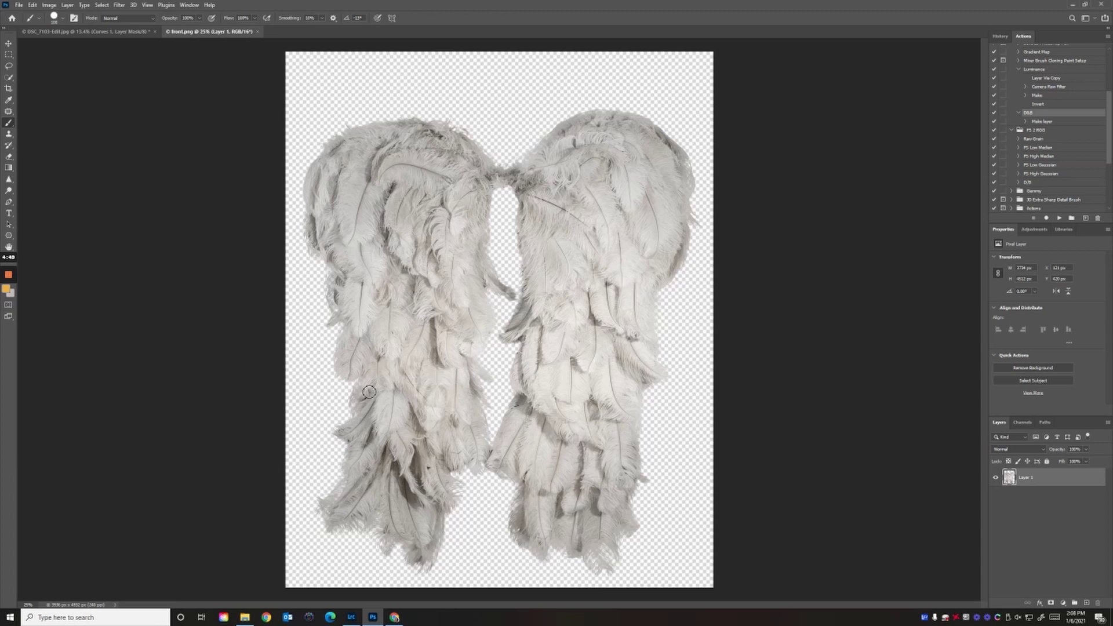
{"action": "left_click", "coordinate": [115, 33]}
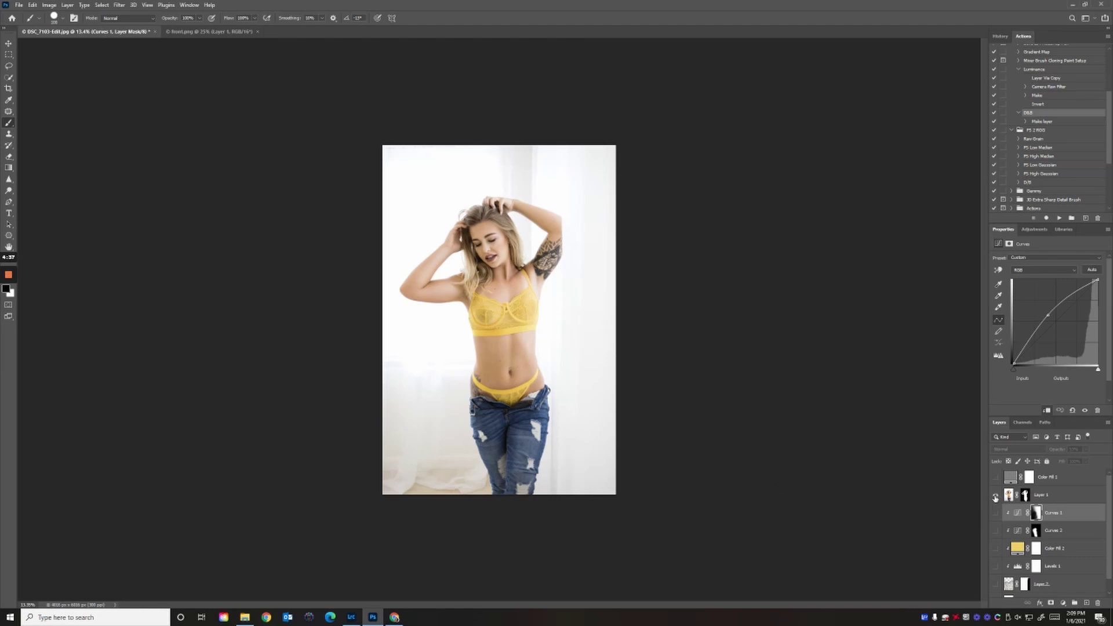
{"action": "left_click", "coordinate": [995, 496]}
{"action": "left_click", "coordinate": [996, 496]}
{"action": "left_click", "coordinate": [996, 583]}
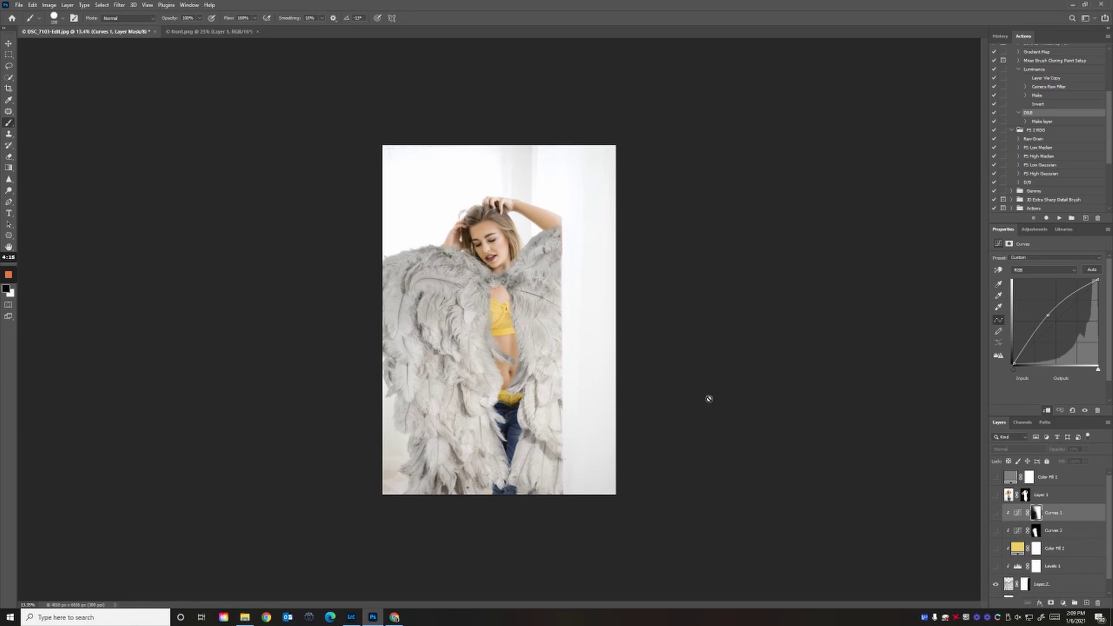
{"action": "left_click", "coordinate": [997, 583]}
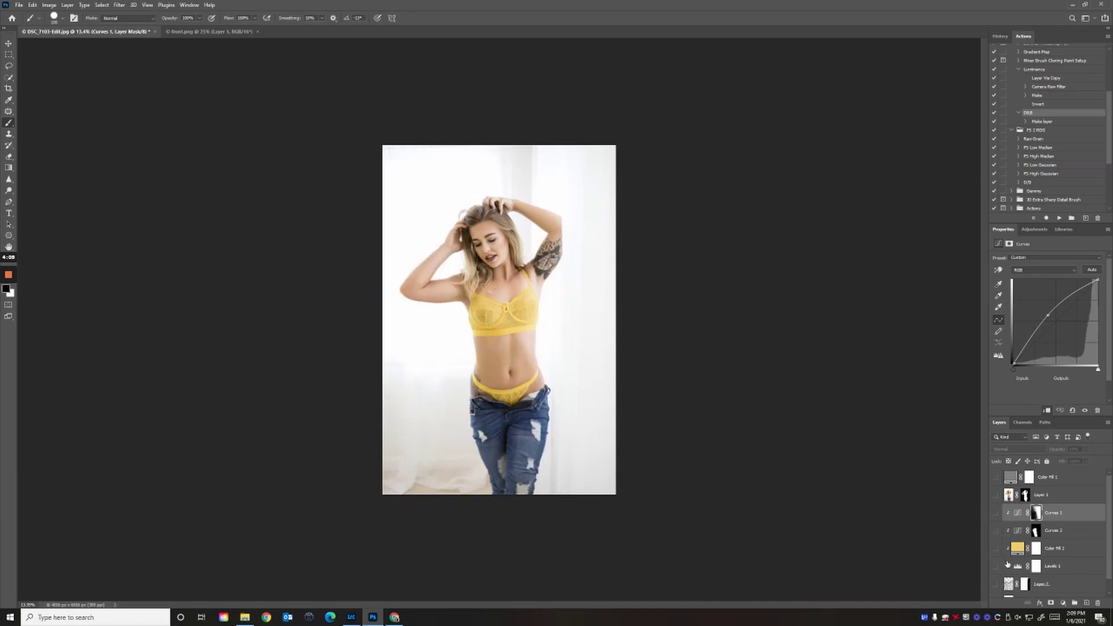
{"action": "left_click", "coordinate": [994, 585]}
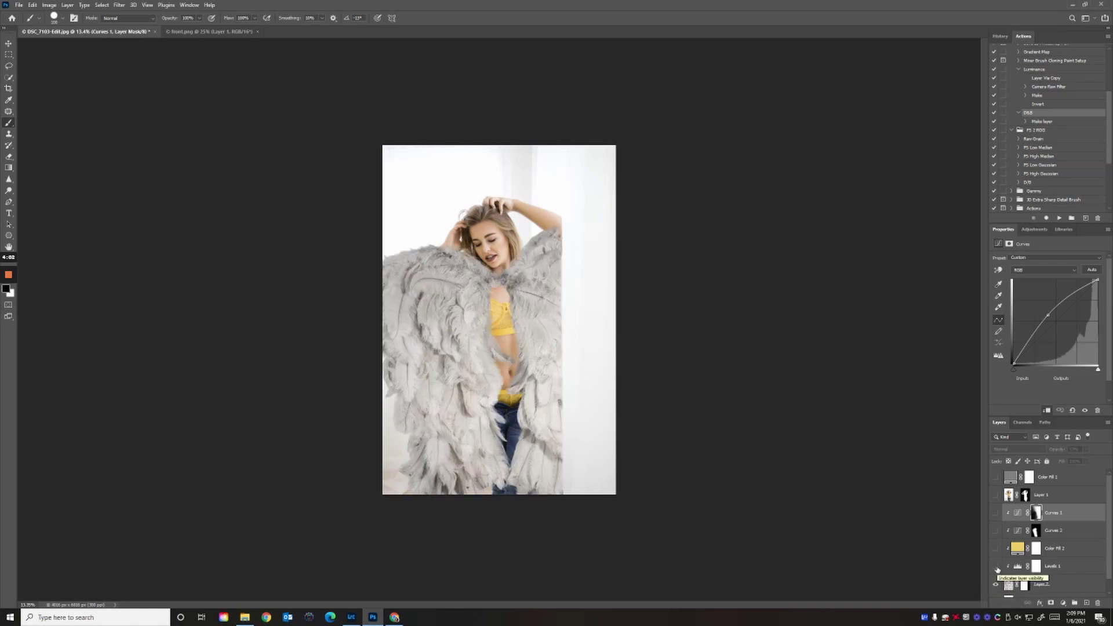
Step: Make the Levels 1, Curves 1 and Curves 2 adjustment layers visible
{"action": "left_click", "coordinate": [996, 566]}
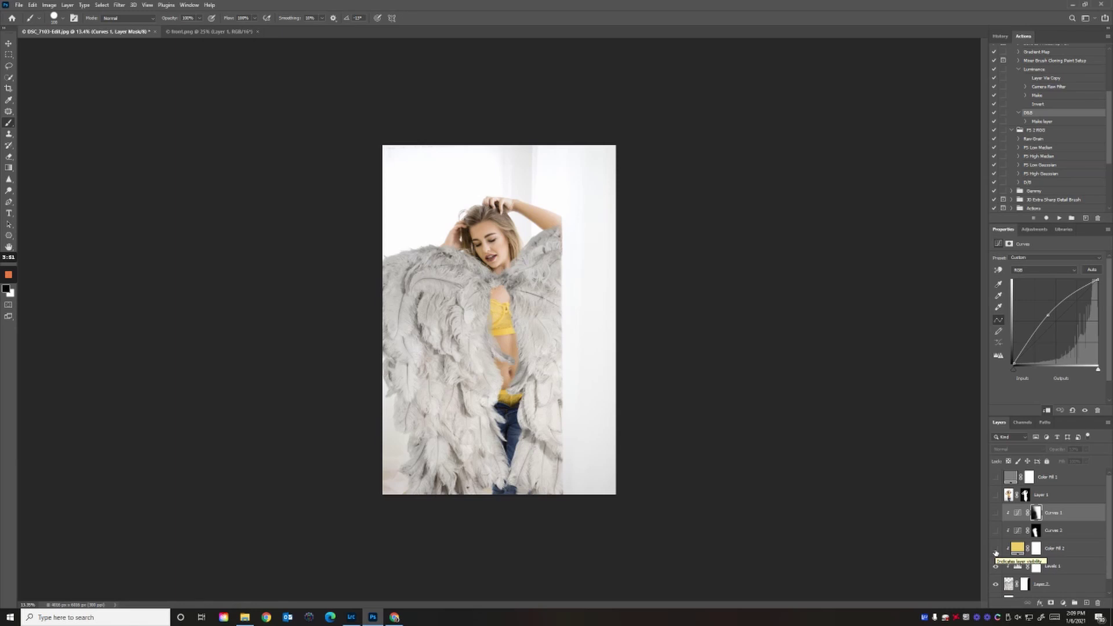
{"action": "left_click", "coordinate": [996, 513]}
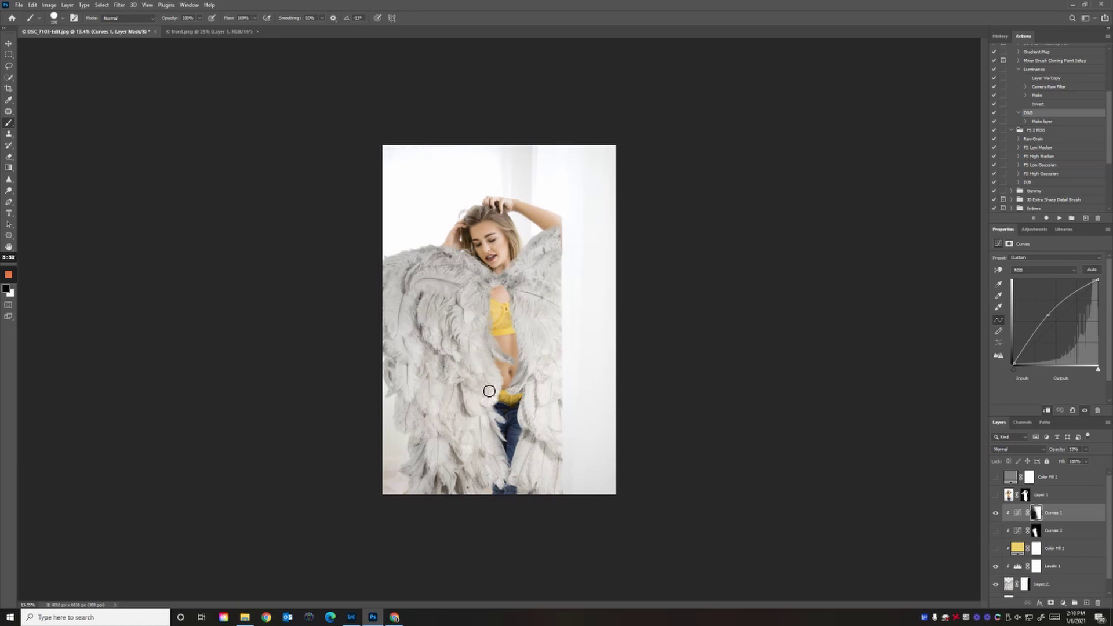
{"action": "left_click", "coordinate": [995, 533]}
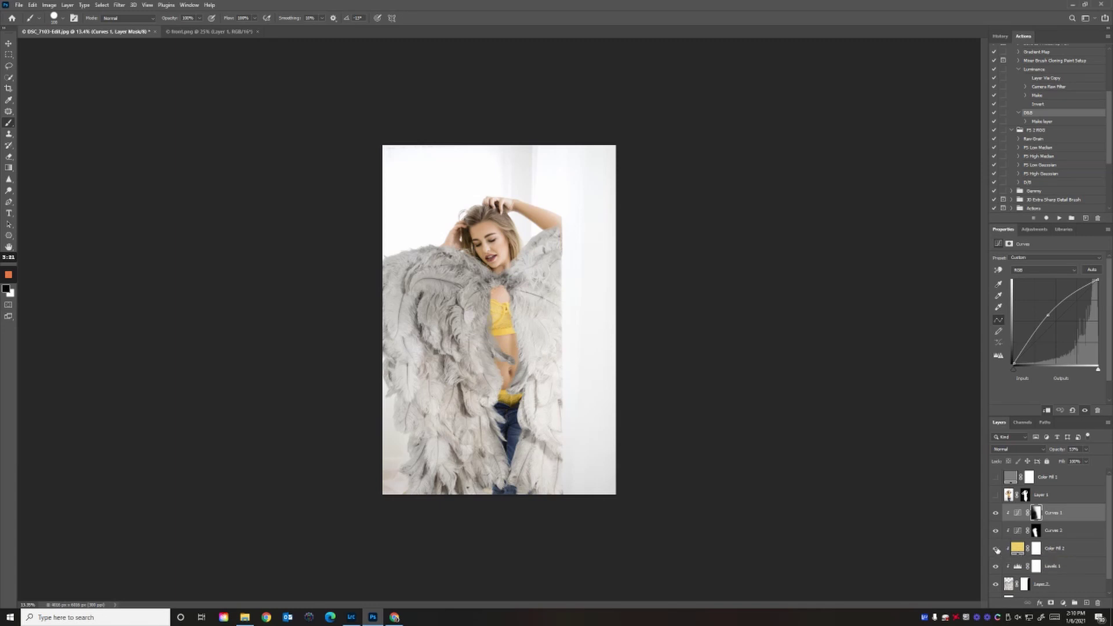
Step: Show Layer 1 in front of the wings and raise Color Fill 2 opacity from 83% to about 92%
{"action": "left_click", "coordinate": [996, 494]}
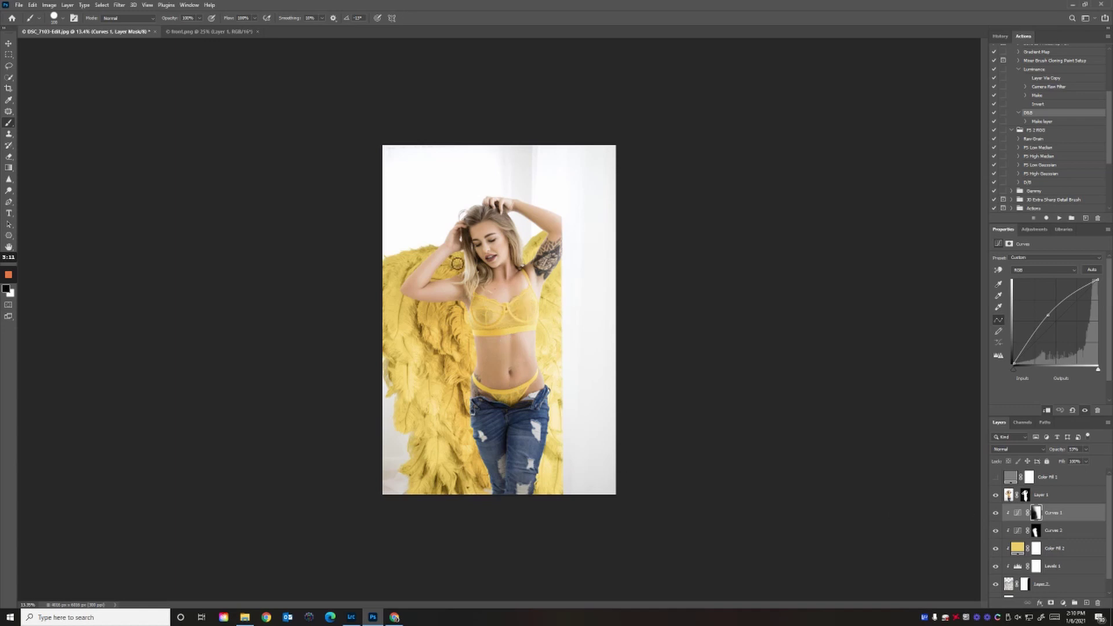
{"action": "left_click", "coordinate": [1046, 549]}
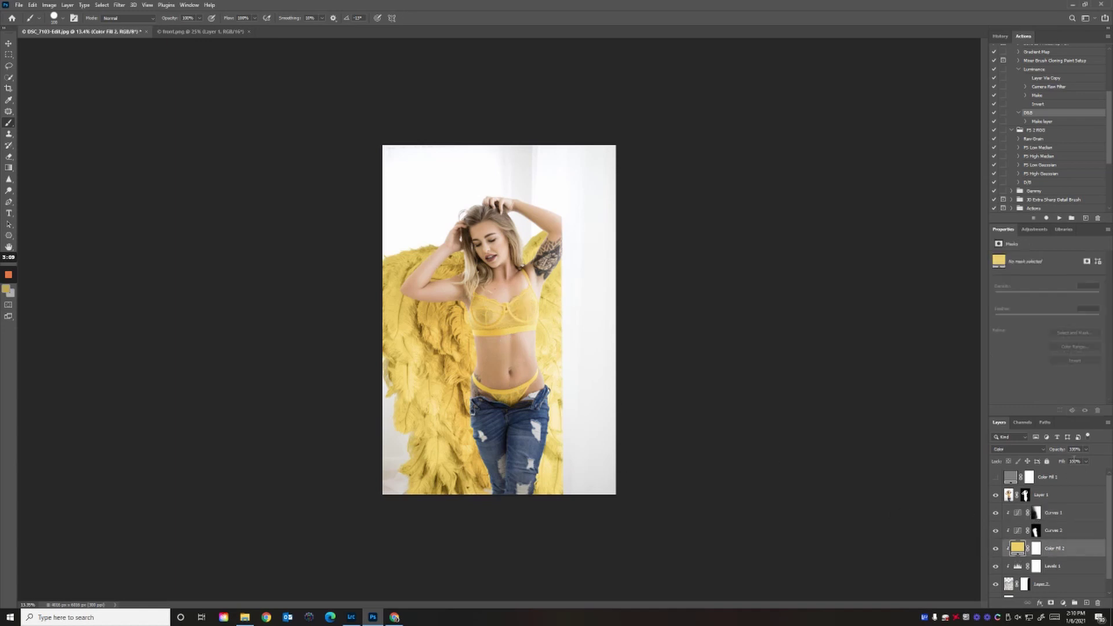
{"action": "left_click", "coordinate": [1086, 450]}
{"action": "left_click_drag", "start_coordinate": [1079, 461], "coordinate": [1084, 461]}
{"action": "left_click", "coordinate": [1064, 604]}
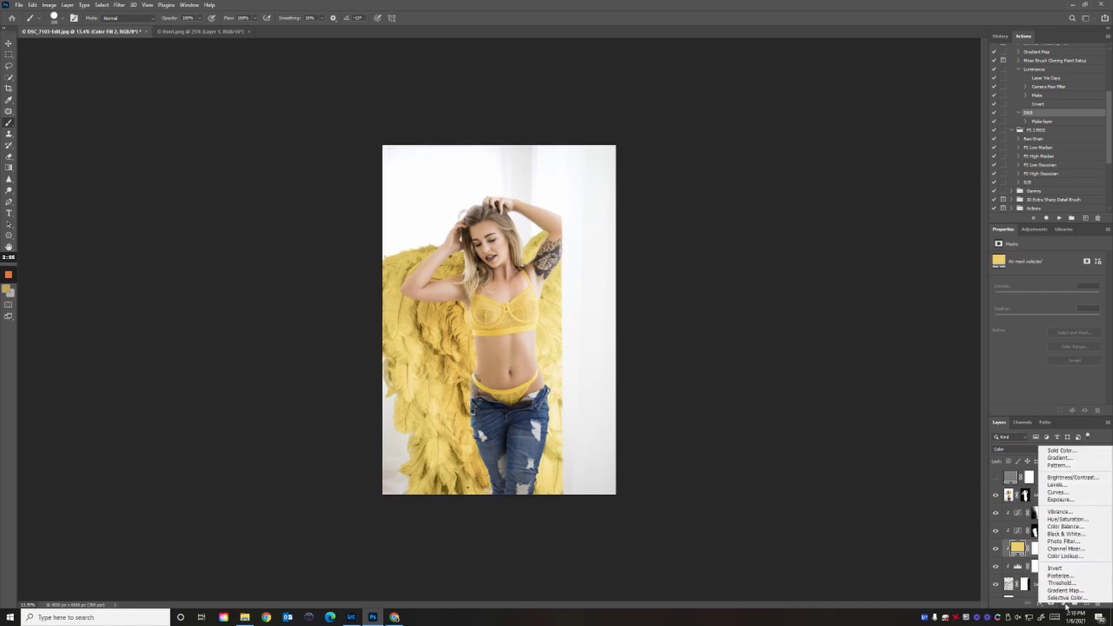
Step: Start a Solid Color fill layer but cancel it, then select Color Fill 1
{"action": "left_click", "coordinate": [1054, 453]}
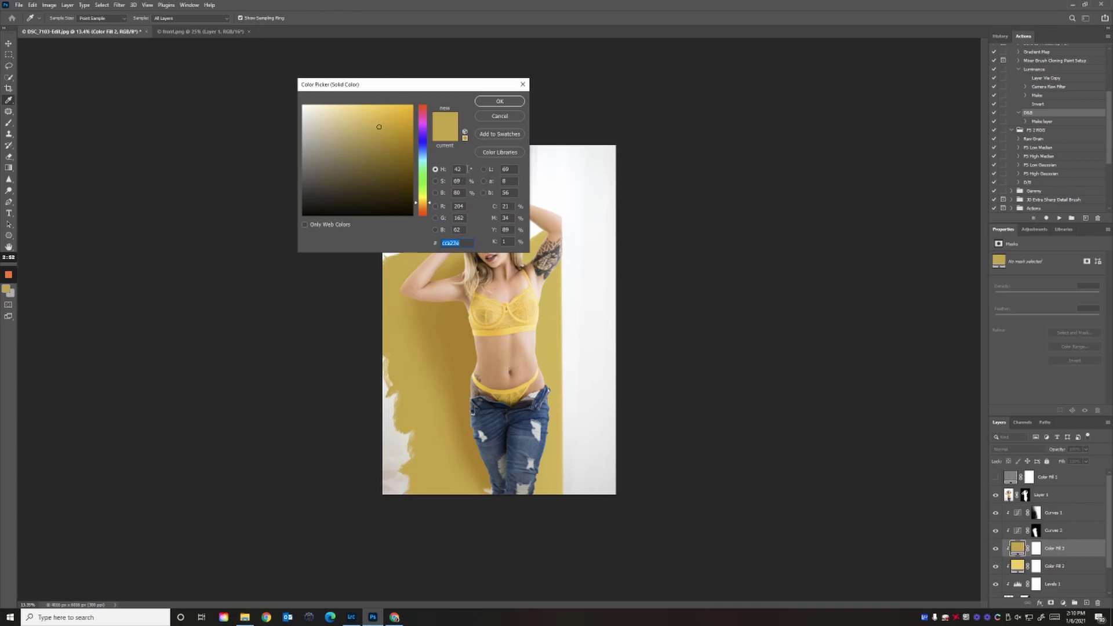
{"action": "left_click", "coordinate": [1055, 509]}
{"action": "left_click", "coordinate": [499, 119]}
{"action": "left_click", "coordinate": [1052, 476]}
{"action": "left_click", "coordinate": [1063, 603]}
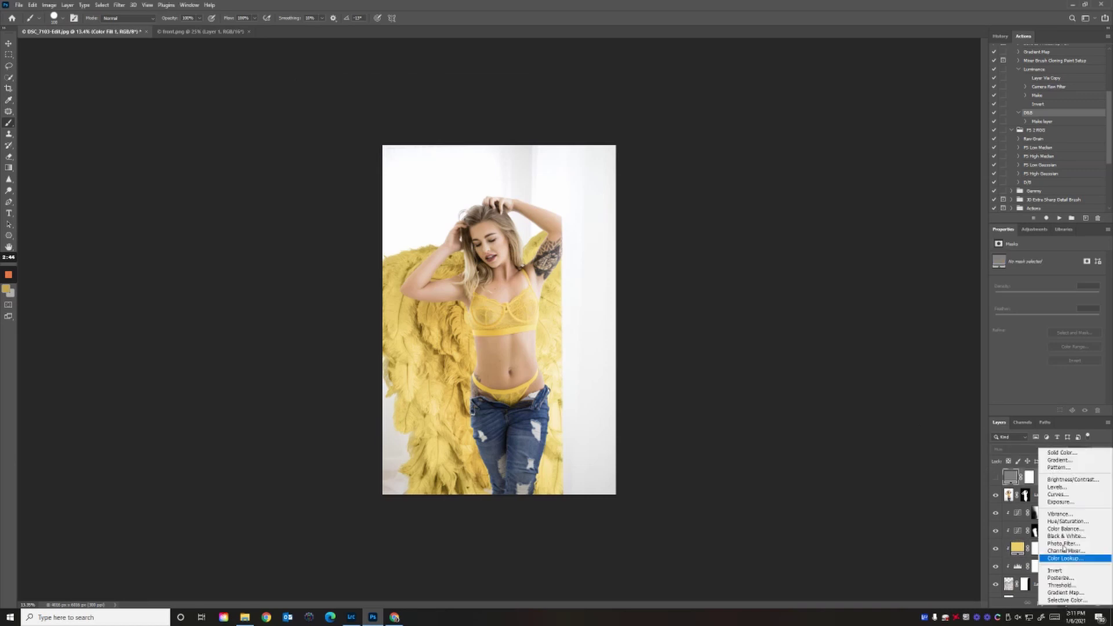
Step: Add a Solid Color fill layer with H 0, S 0, B 50 (#808080)
{"action": "left_click", "coordinate": [1051, 452]}
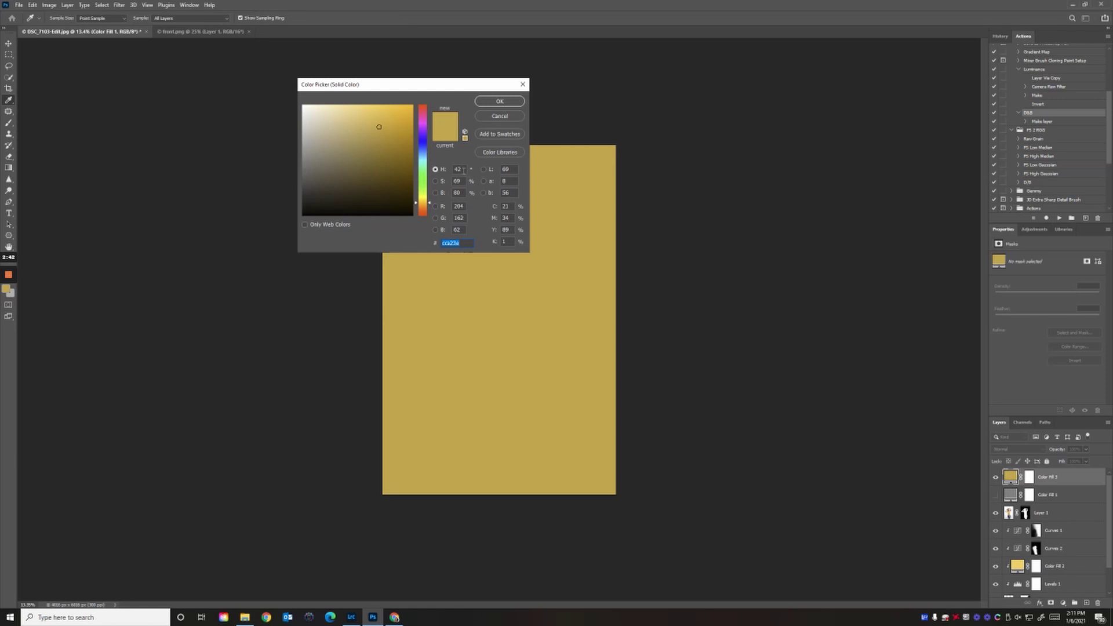
{"action": "left_click", "coordinate": [457, 169]}
{"action": "type", "text": "0"}
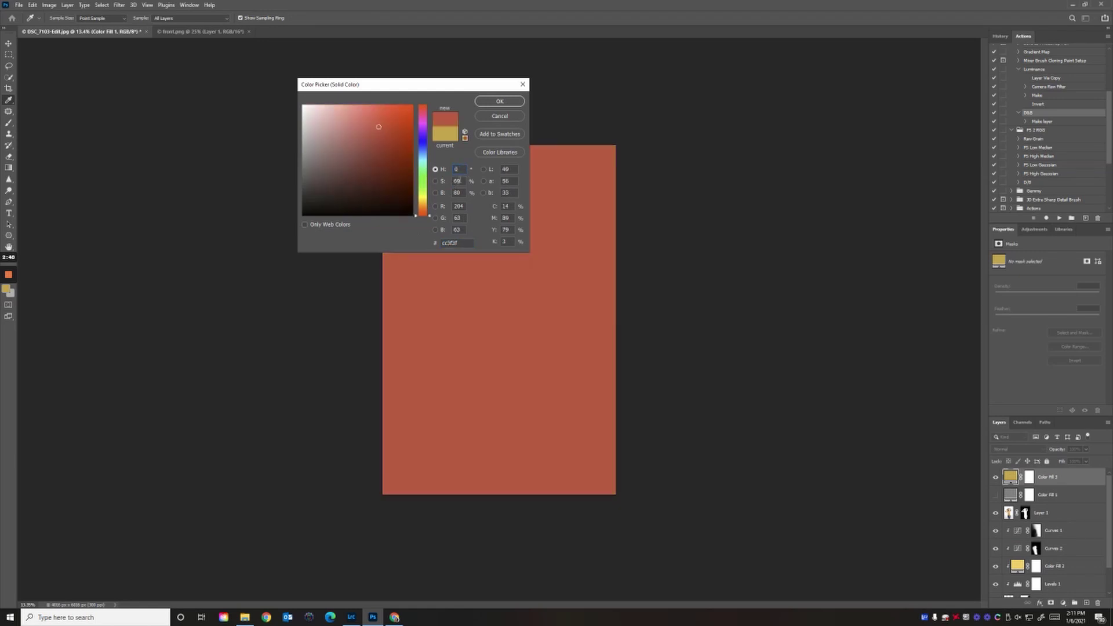
{"action": "left_click", "coordinate": [457, 180]}
{"action": "type", "text": "0"}
{"action": "left_click", "coordinate": [462, 192]}
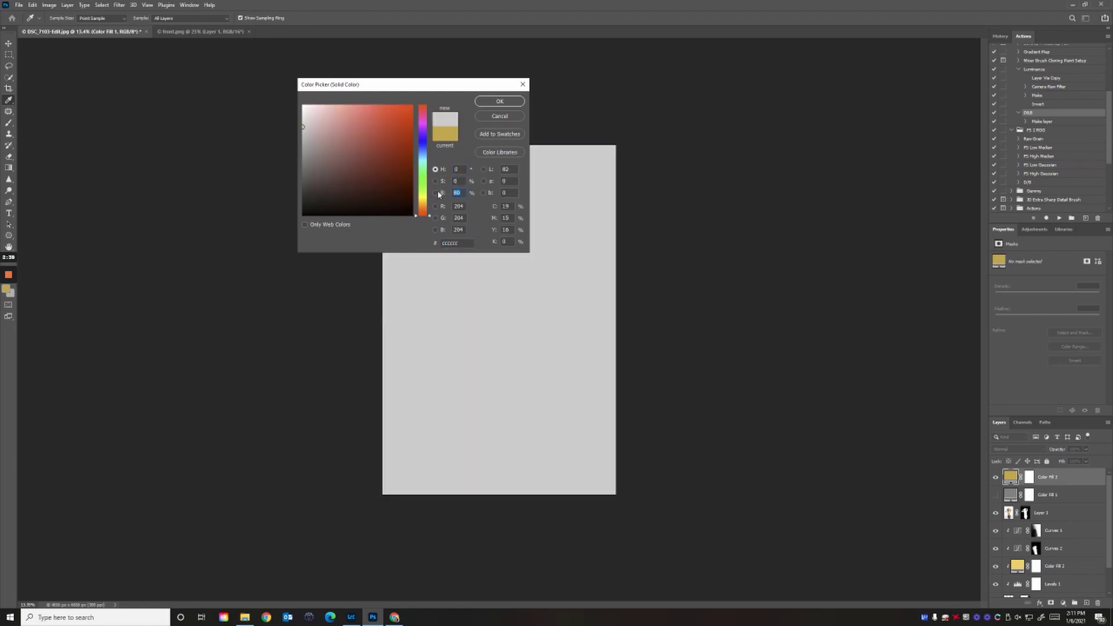
{"action": "type", "text": "50"}
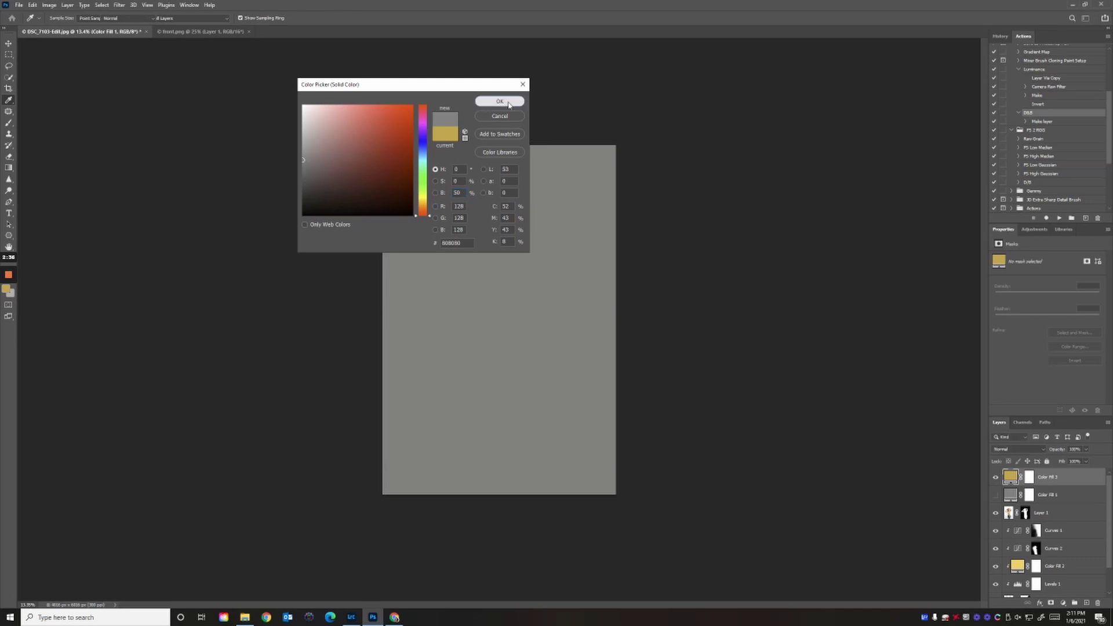
{"action": "left_click", "coordinate": [515, 100]}
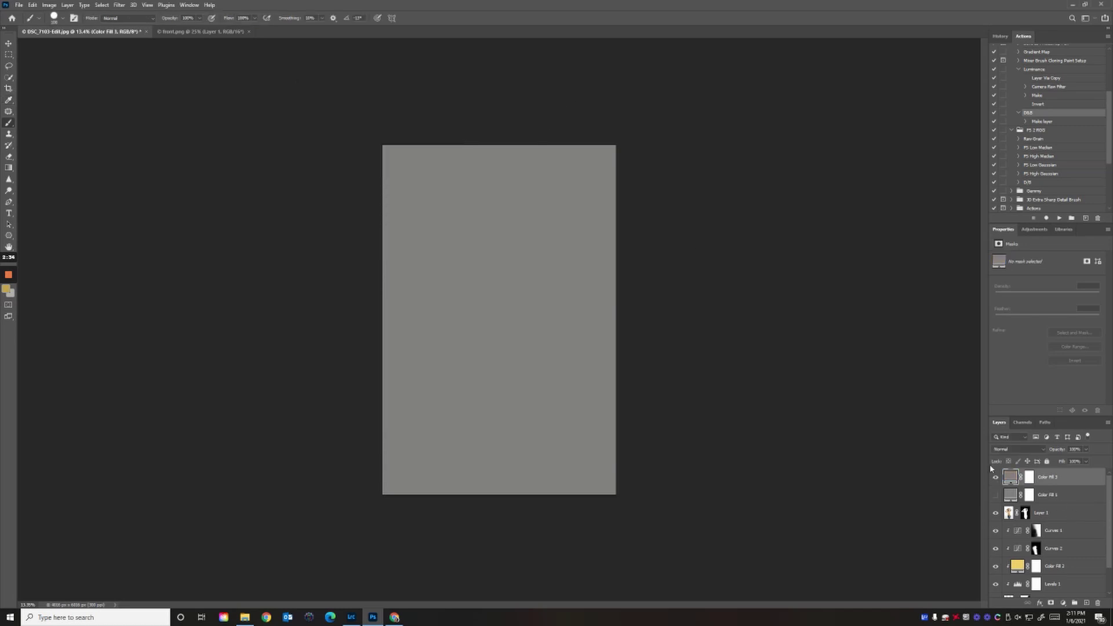
Step: Set Color Fill 3's blend mode to Luminosity after trying Hue, then hide the layer
{"action": "left_click", "coordinate": [1016, 452]}
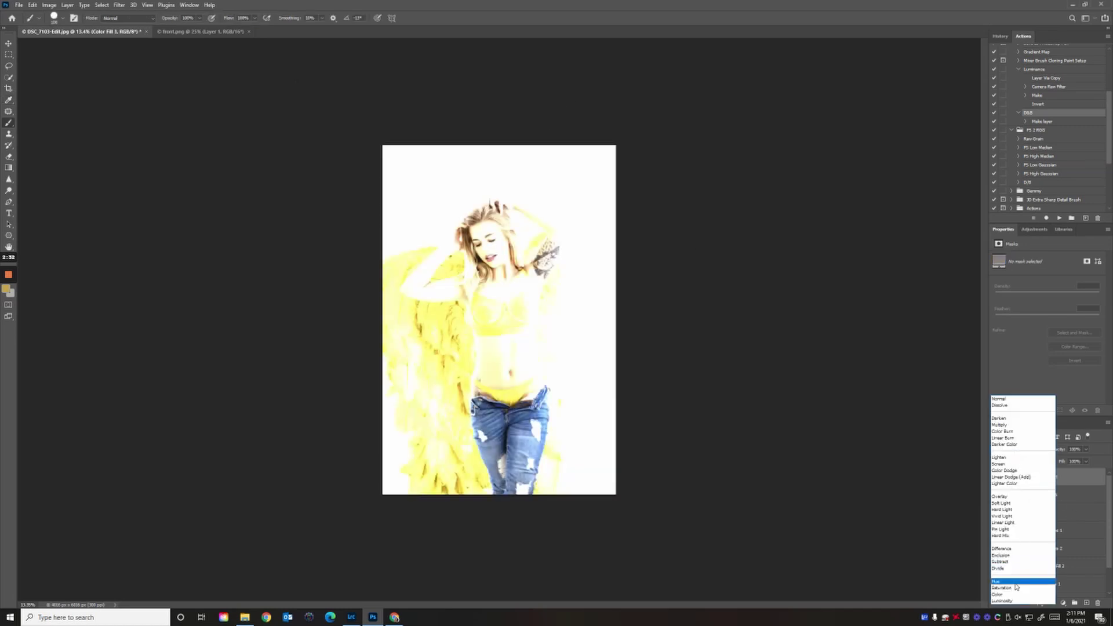
{"action": "left_click", "coordinate": [1015, 584]}
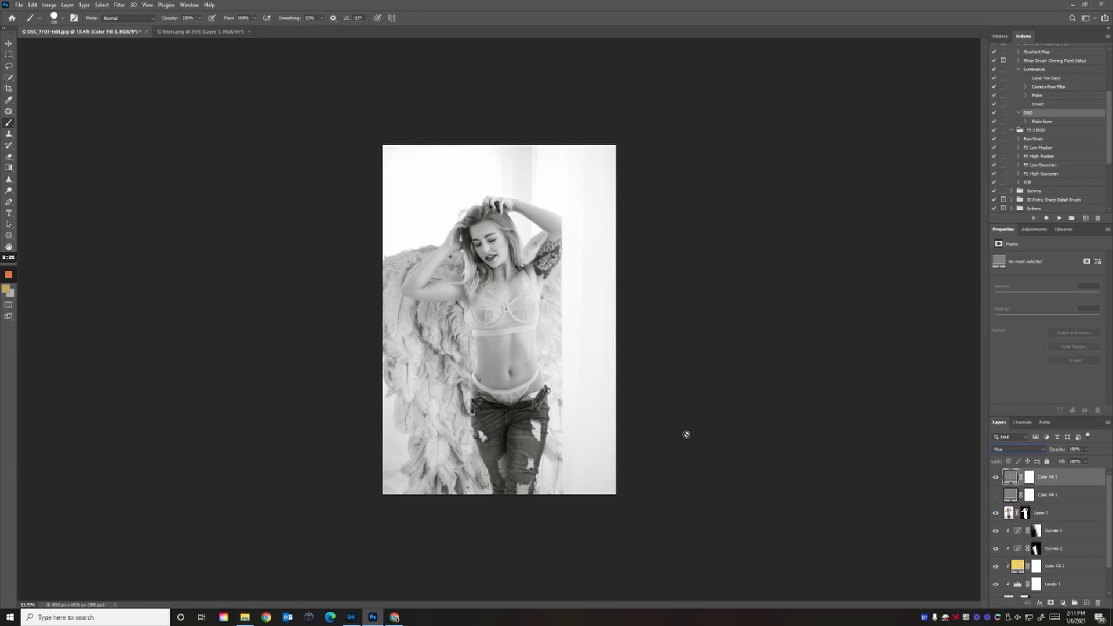
{"action": "left_click", "coordinate": [1020, 450]}
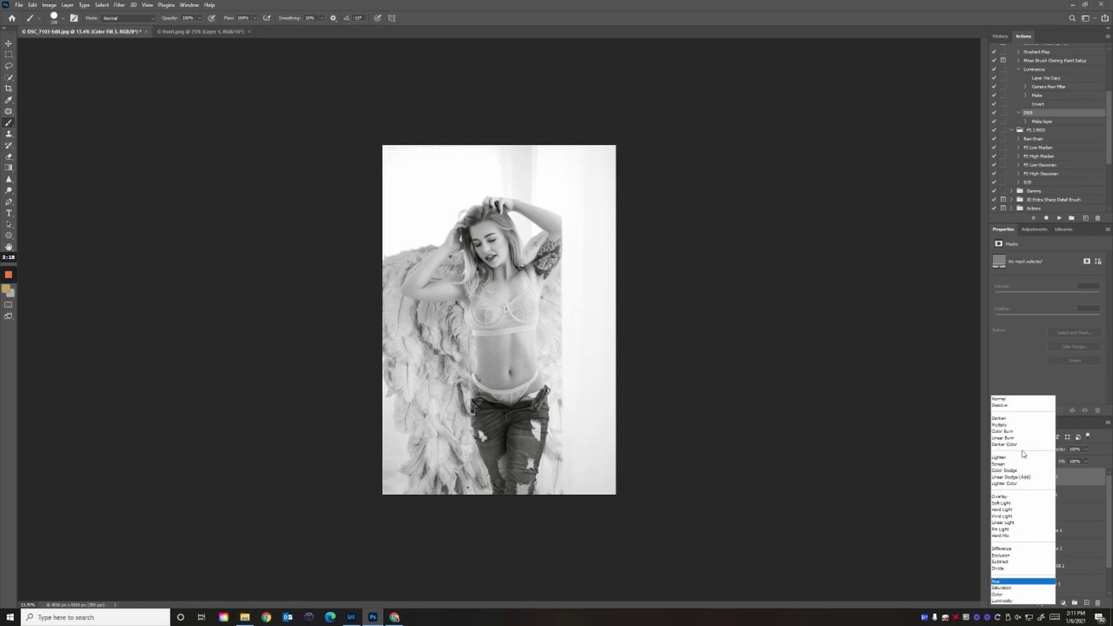
{"action": "left_click", "coordinate": [1000, 600]}
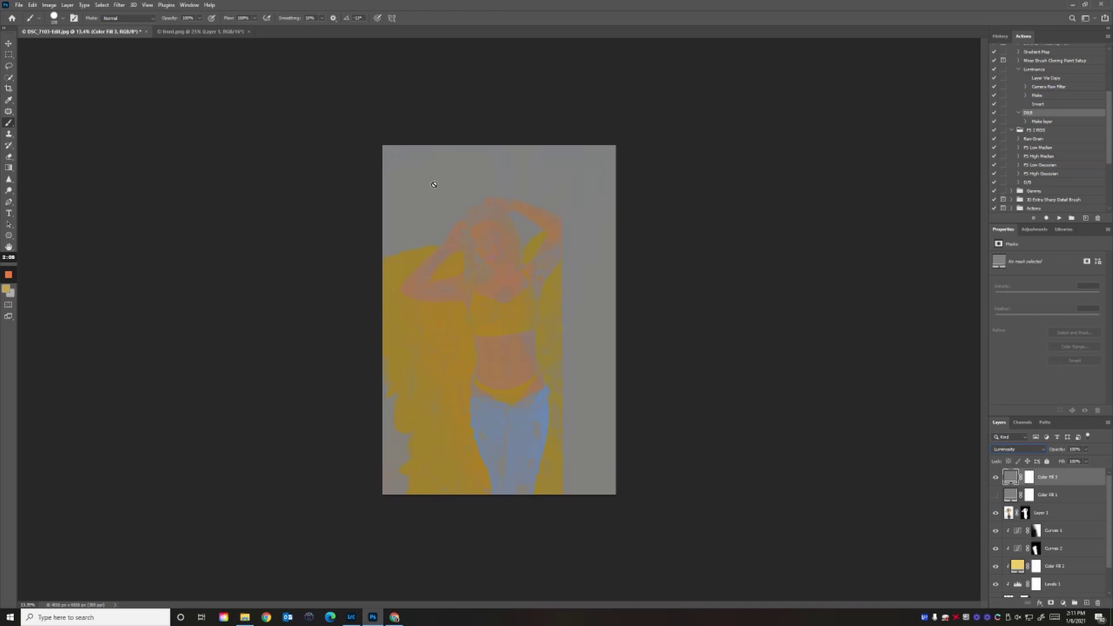
{"action": "left_click", "coordinate": [995, 477]}
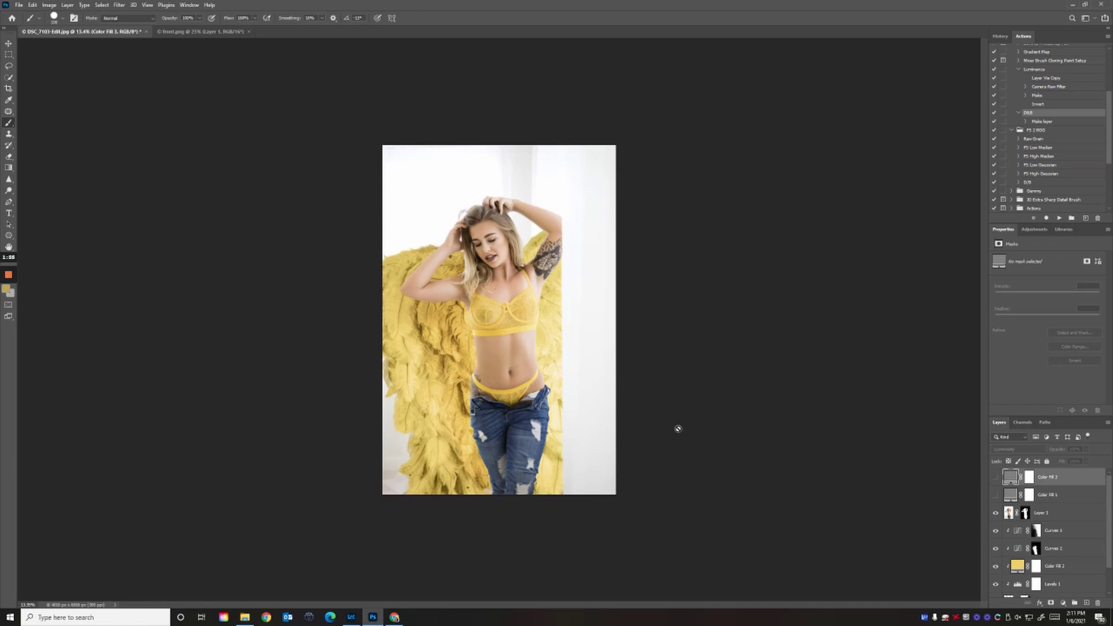
{"action": "mouse_move", "coordinate": [10, 278]}
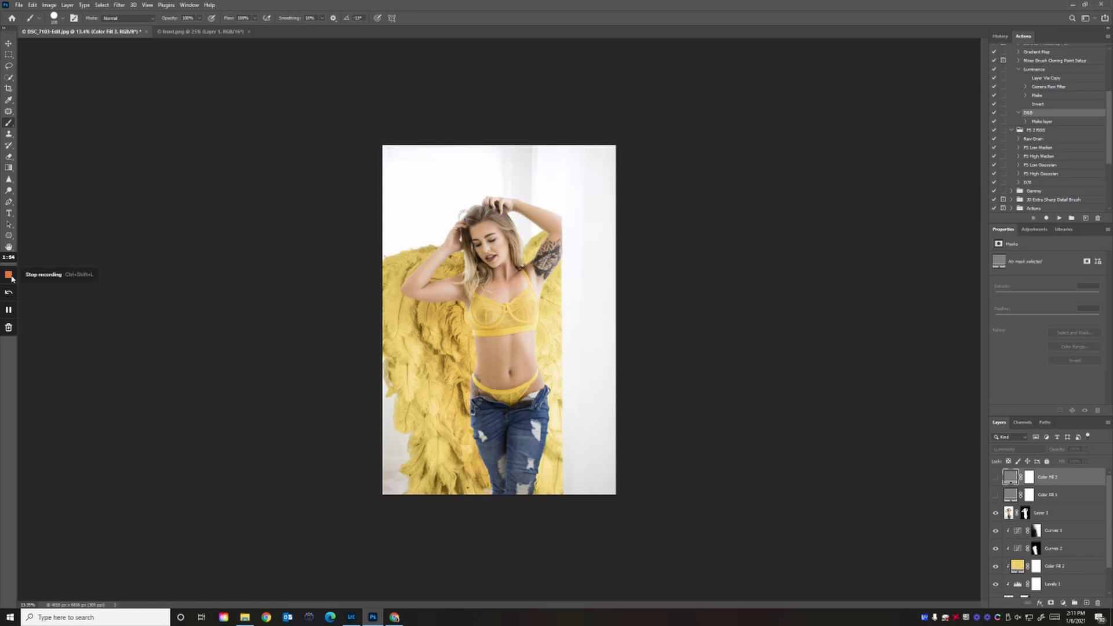